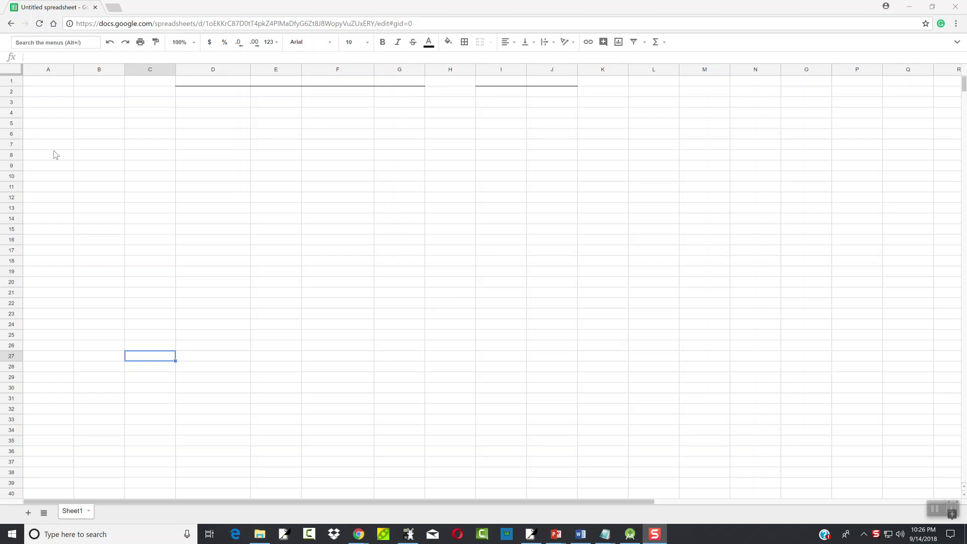
# Step: Enter 45, 12, 5, 11, 38, 51, 47 and 12 down column A from A1 to A8
pyautogui.click(61, 83)
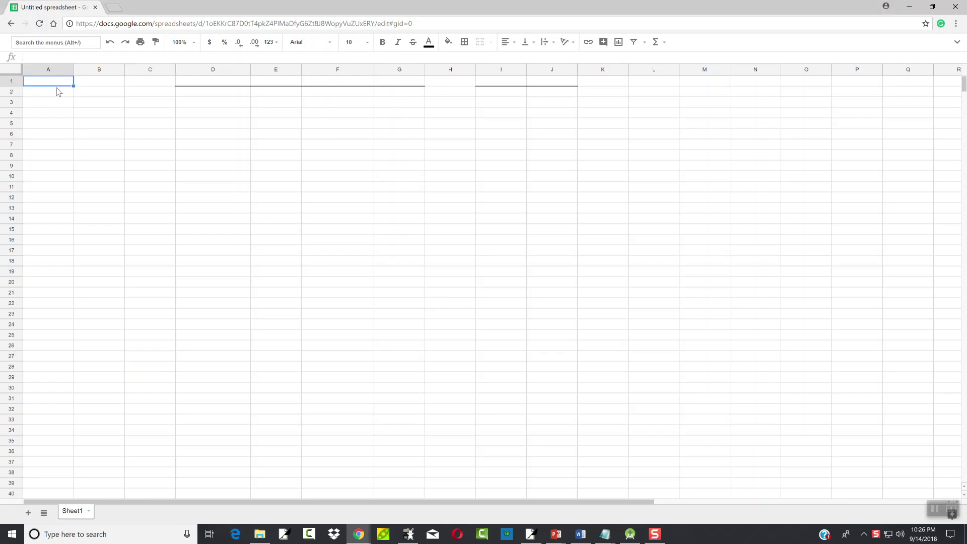
pyautogui.write('45')
pyautogui.press('Return')
pyautogui.write('12')
pyautogui.press('Return')
pyautogui.write('5')
pyautogui.press('Return')
pyautogui.write('11')
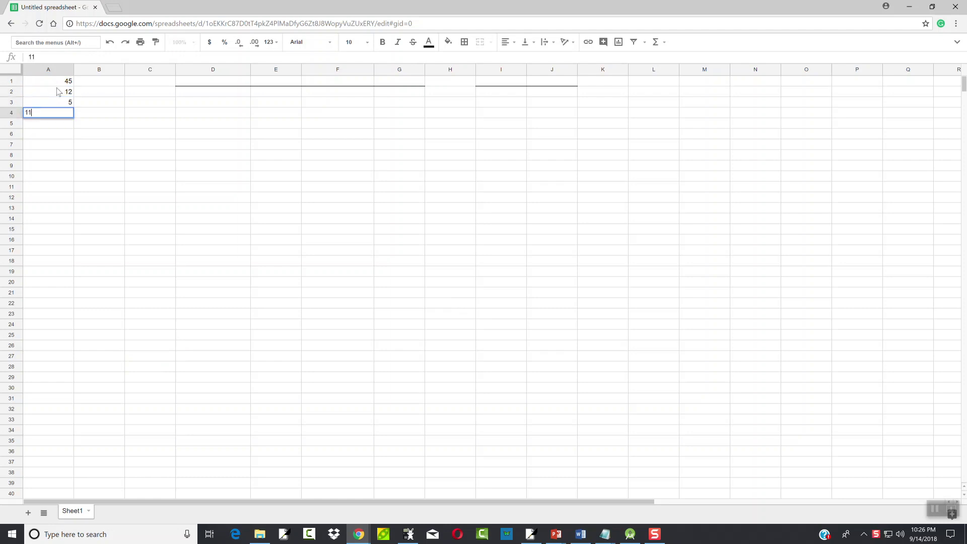
pyautogui.press('Return')
pyautogui.write('38')
pyautogui.press('Return')
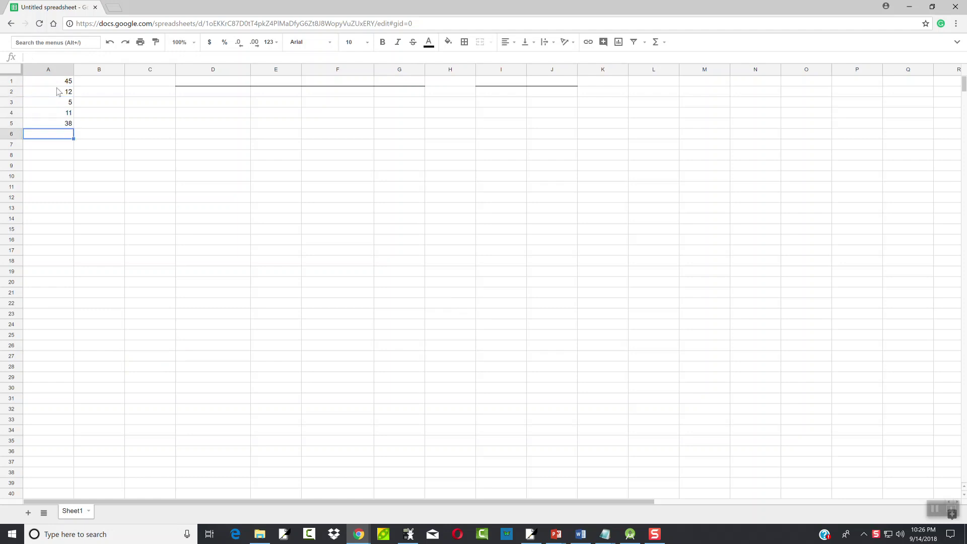
pyautogui.write('51')
pyautogui.press('Return')
pyautogui.write('47')
pyautogui.press('Return')
pyautogui.write('12')
pyautogui.press('Return')
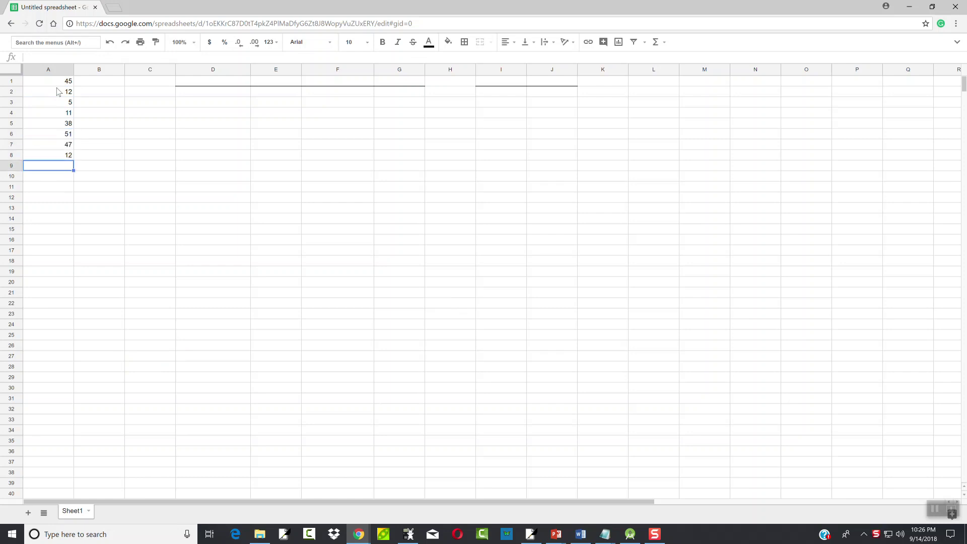
# Step: Label cell A16 'Sample Stdev'
pyautogui.click(59, 241)
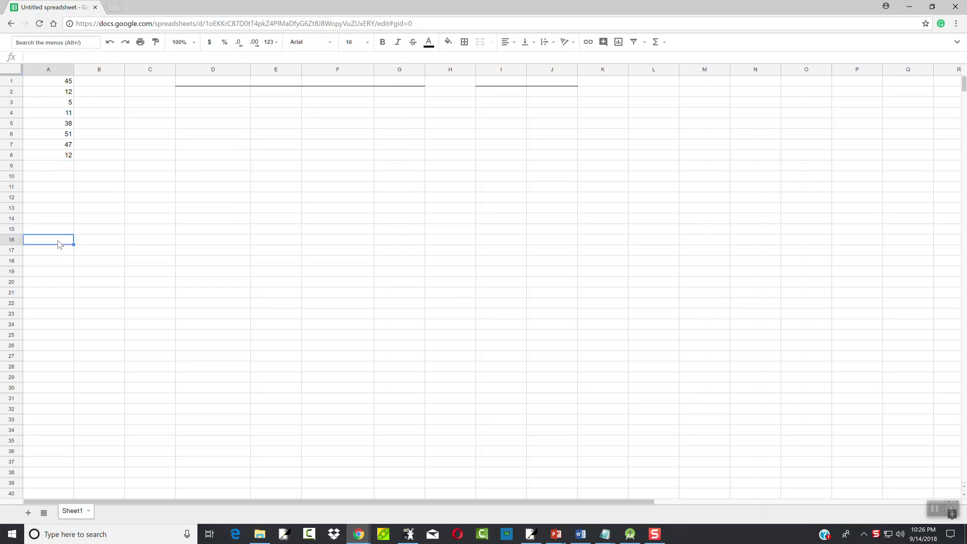
pyautogui.write('Sample Stdev')
pyautogui.press('Tab')
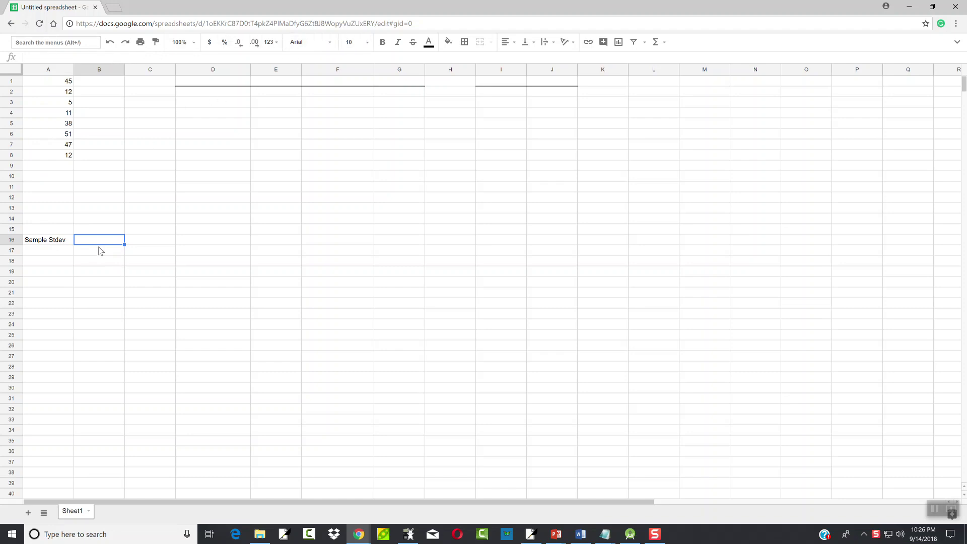
# Step: Put =STDEV(A1:A8) in B16, returning 19.30164686
pyautogui.write('=st')
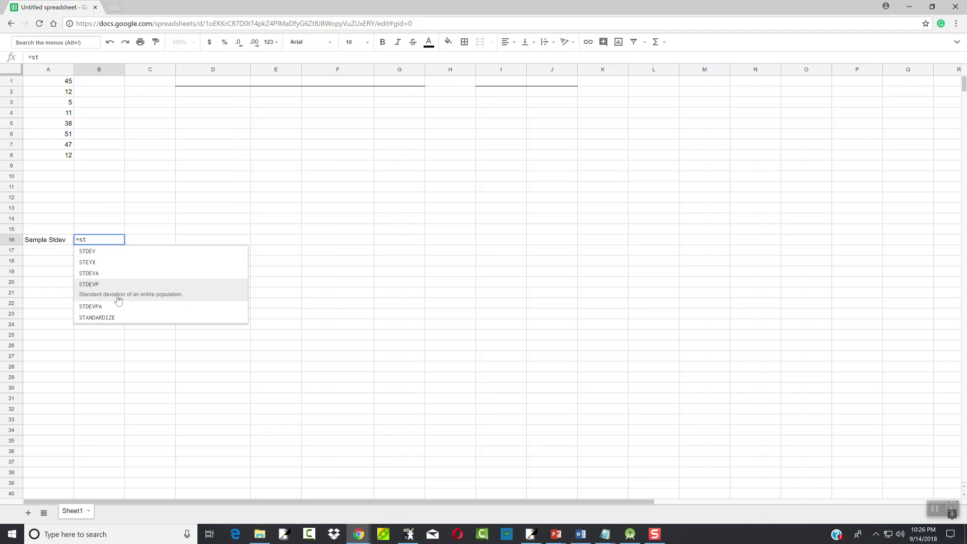
pyautogui.click(97, 252)
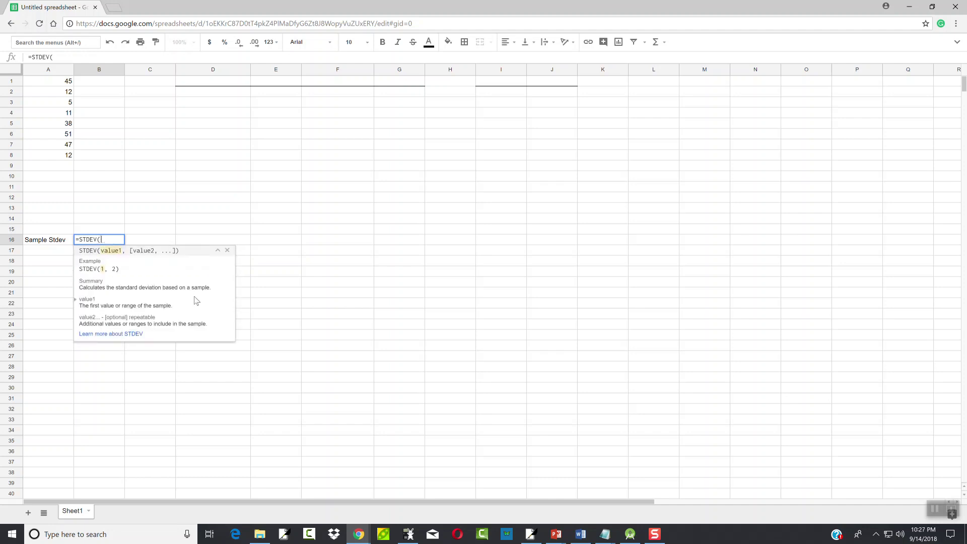
pyautogui.write('A')
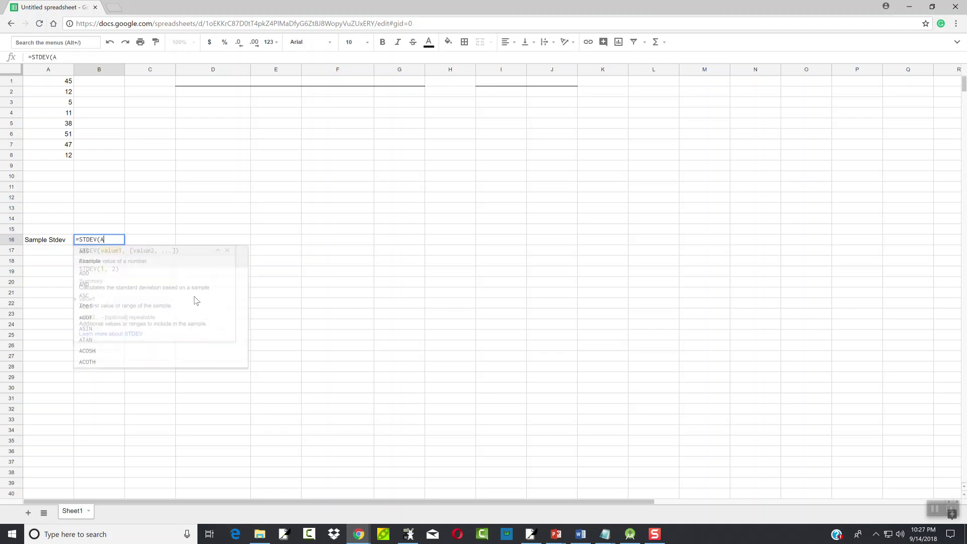
pyautogui.write('1:!8)')
pyautogui.press('BackSpace')
pyautogui.press('BackSpace')
pyautogui.press('BackSpace')
pyautogui.write('A8)')
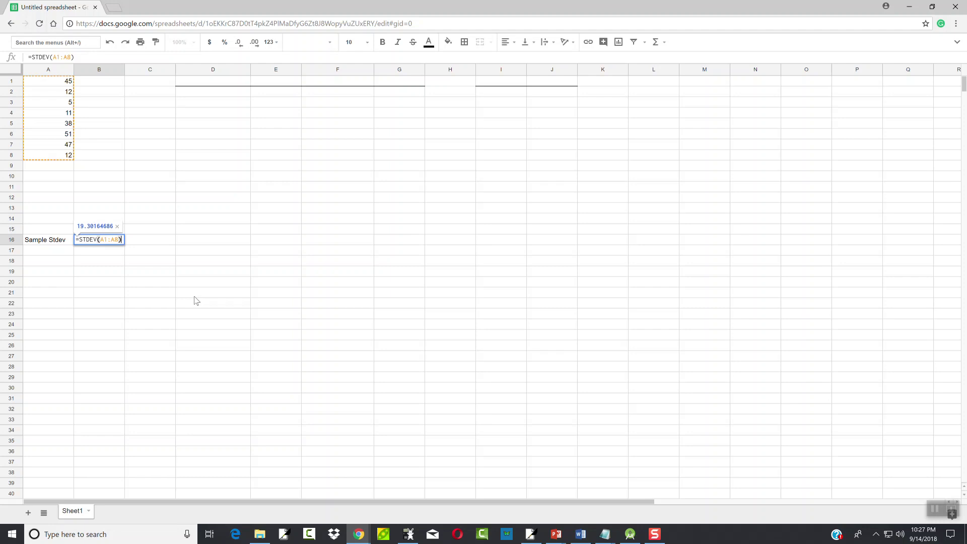
pyautogui.press('Return')
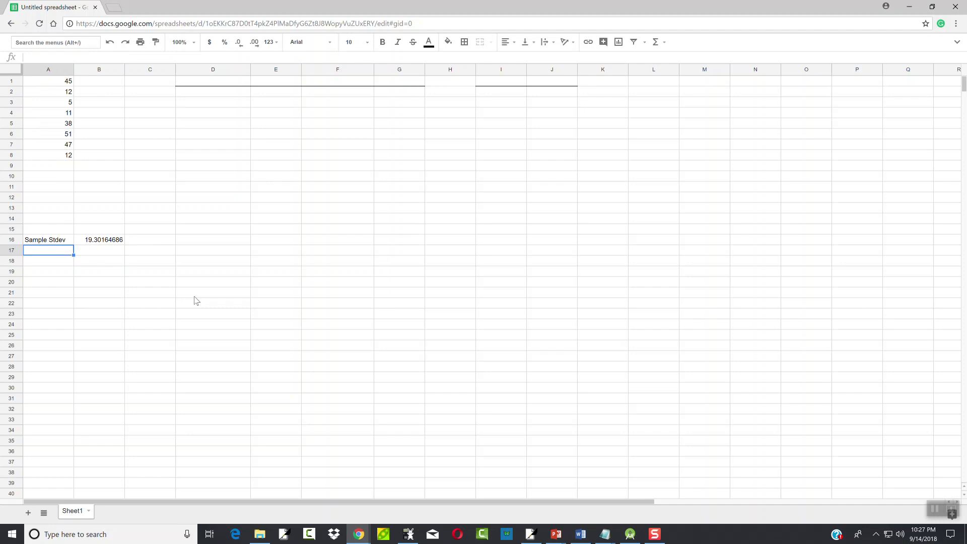
# Step: Label A17 'Sample Variance' and enter =VAR(A1:A8) in B17, giving 372.5535714
pyautogui.write('Sampl')
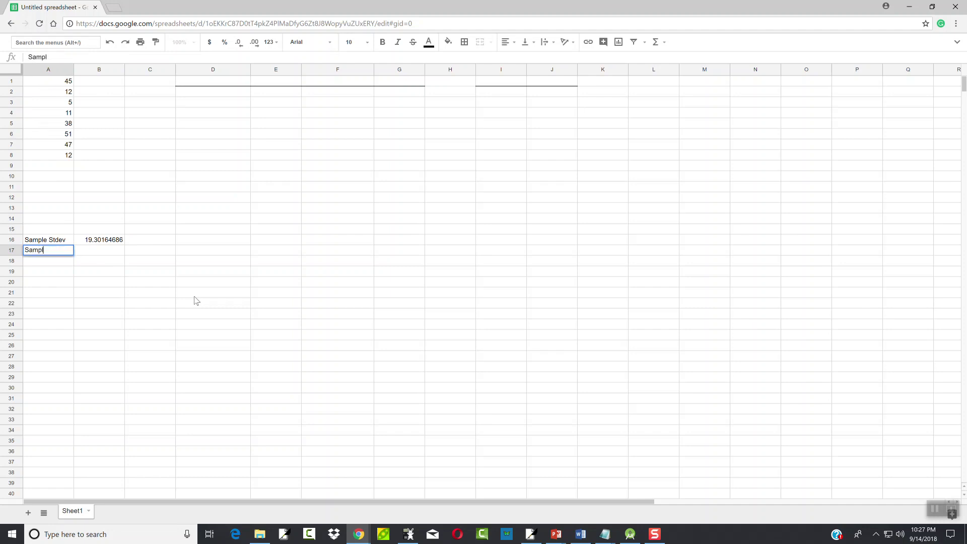
pyautogui.write('e Variance')
pyautogui.press('Tab')
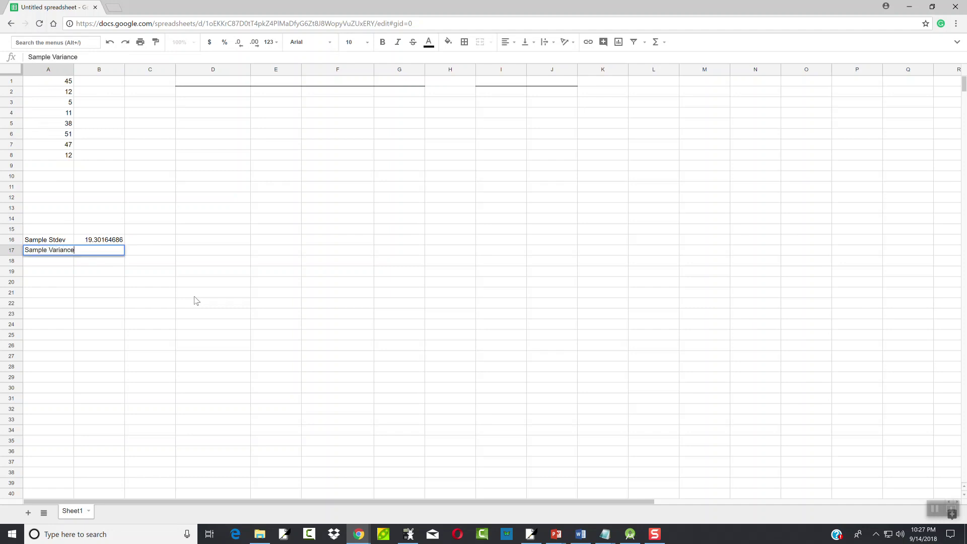
pyautogui.write('=')
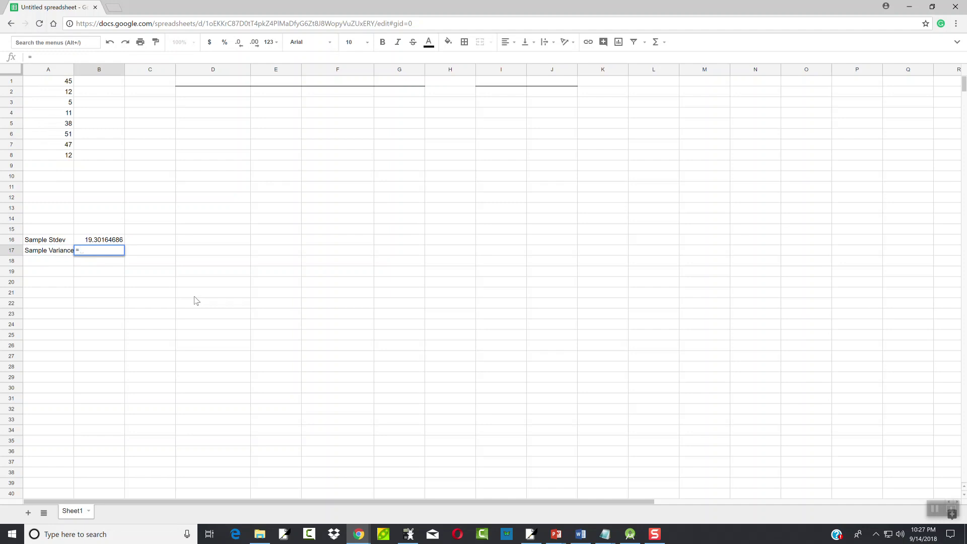
pyautogui.write('va')
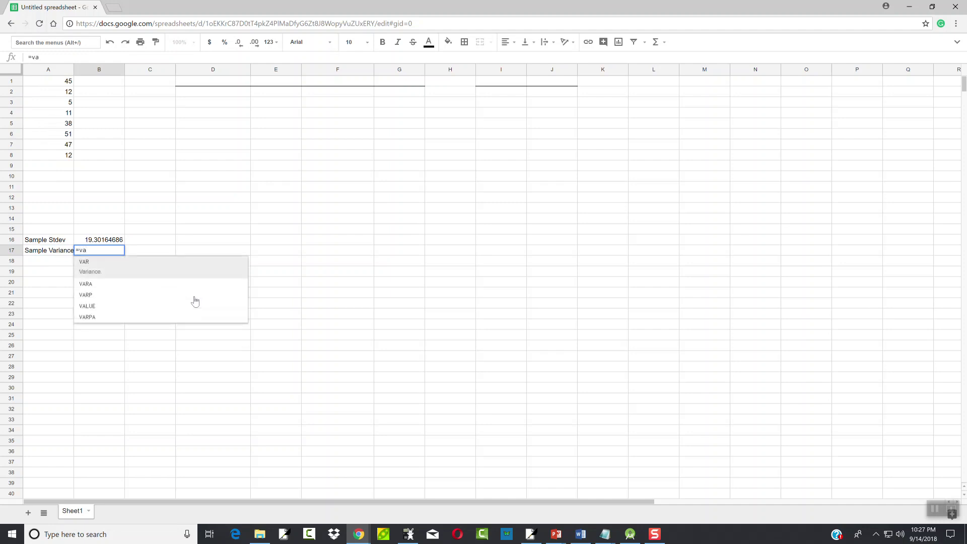
pyautogui.click(87, 265)
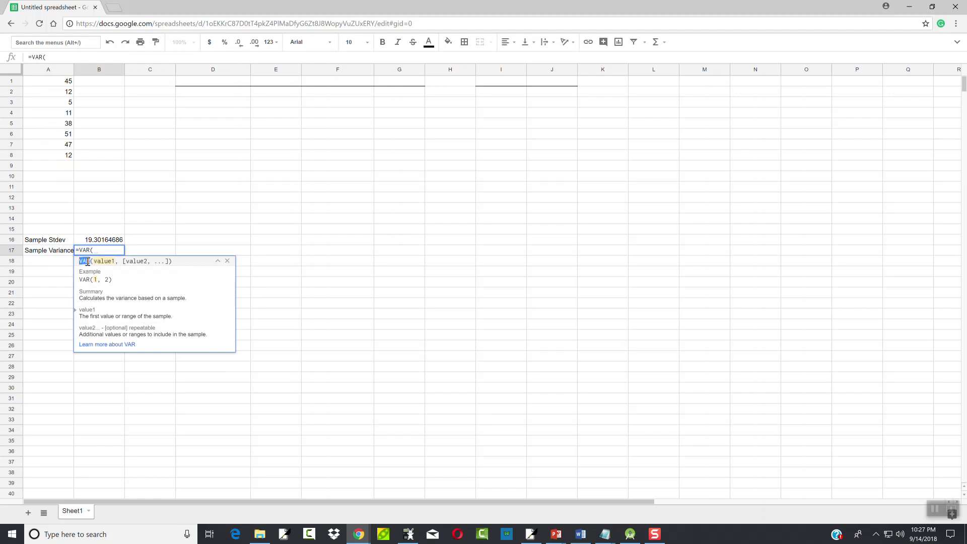
pyautogui.click(109, 250)
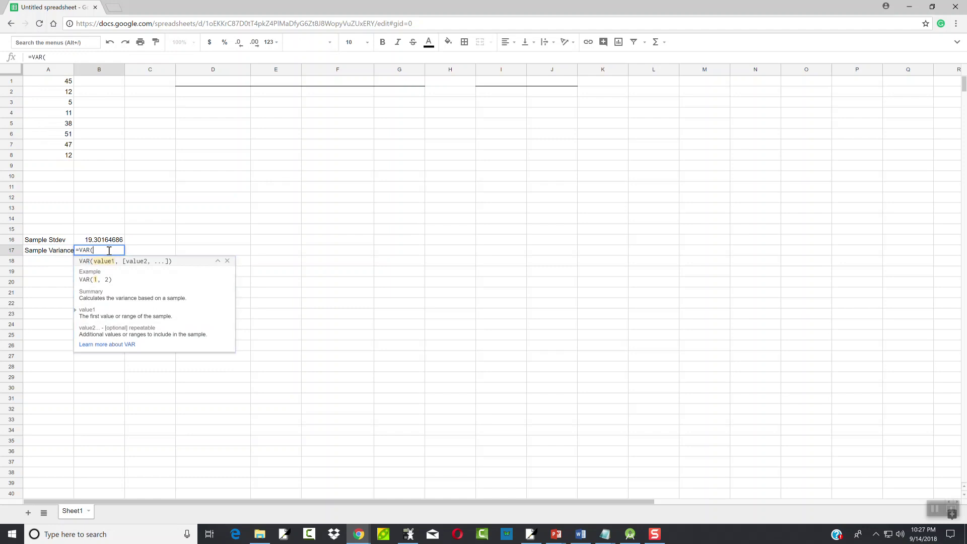
pyautogui.write('A1:')
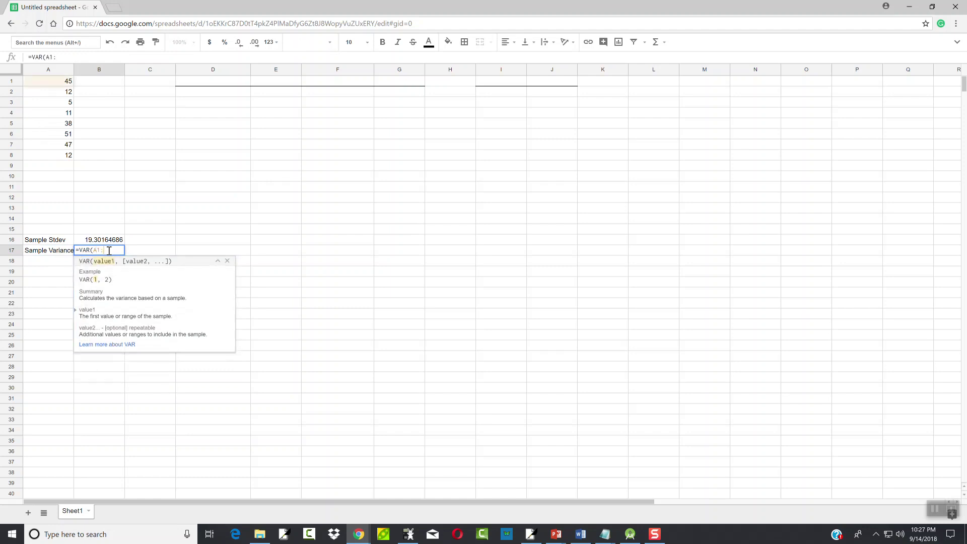
pyautogui.write('A8)')
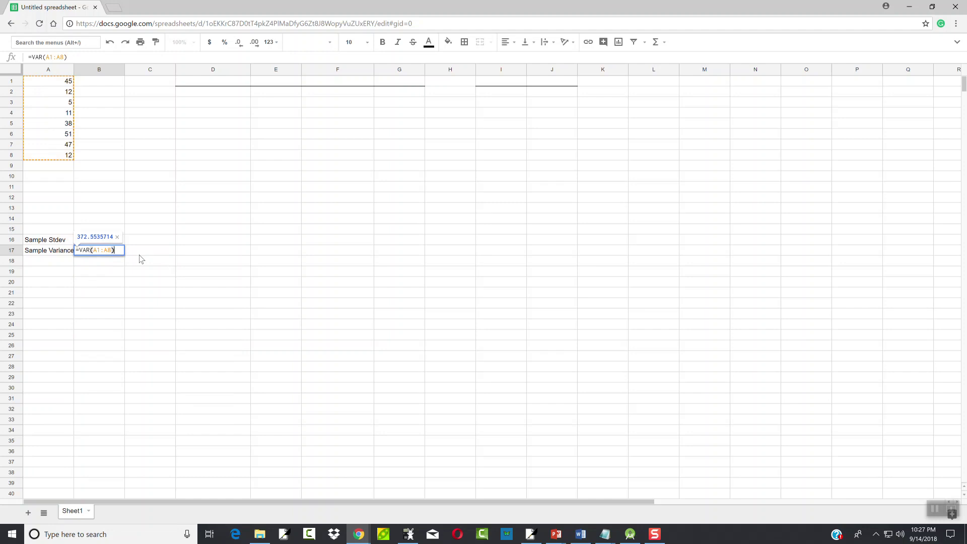
pyautogui.press('Return')
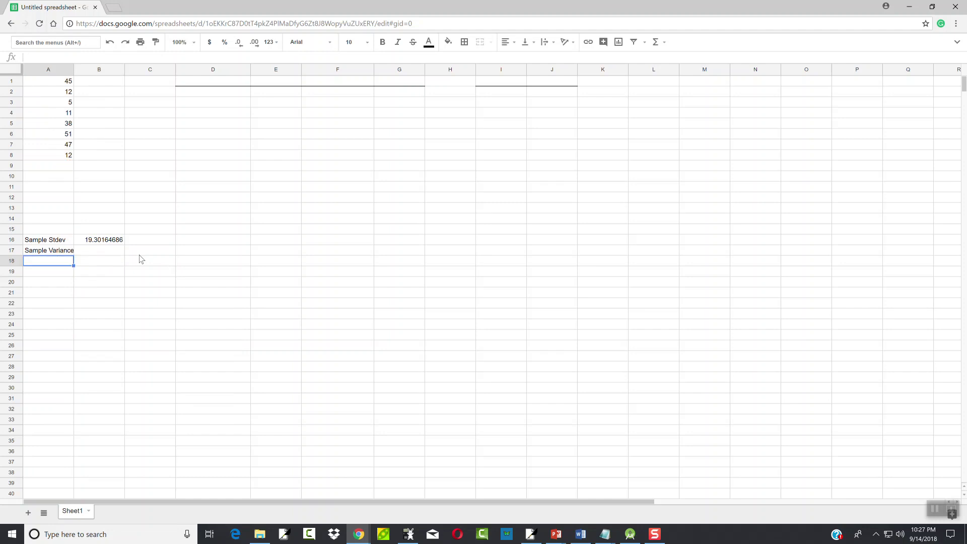
# Step: Label A18 'Population Stdev' and enter =STDEVP(A1:A8) in B18, giving 18.05503739
pyautogui.write('Population Stdev')
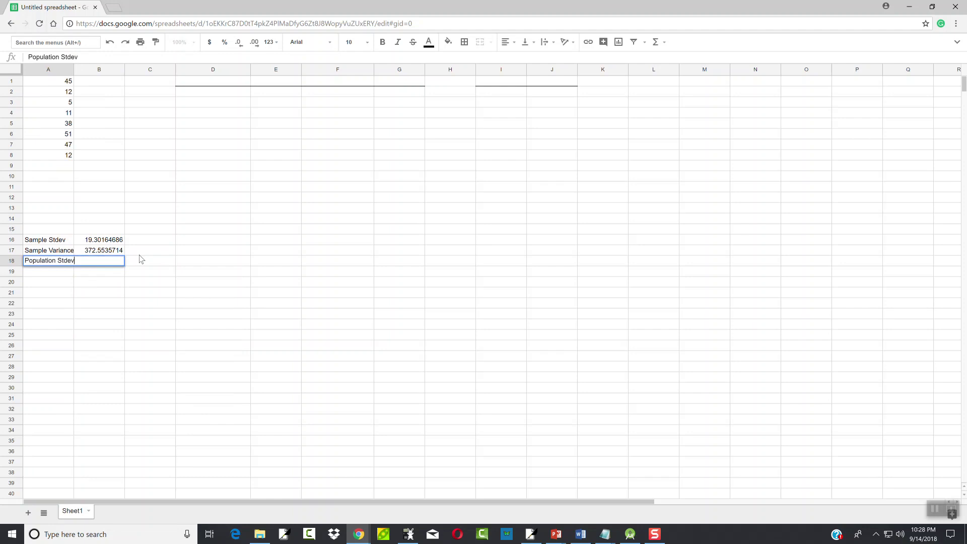
pyautogui.press('Tab')
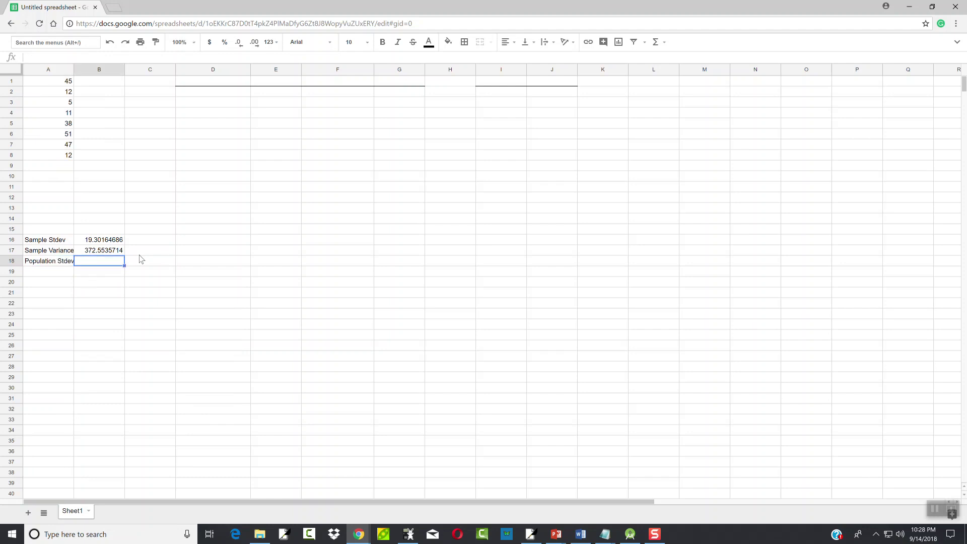
pyautogui.write('=st')
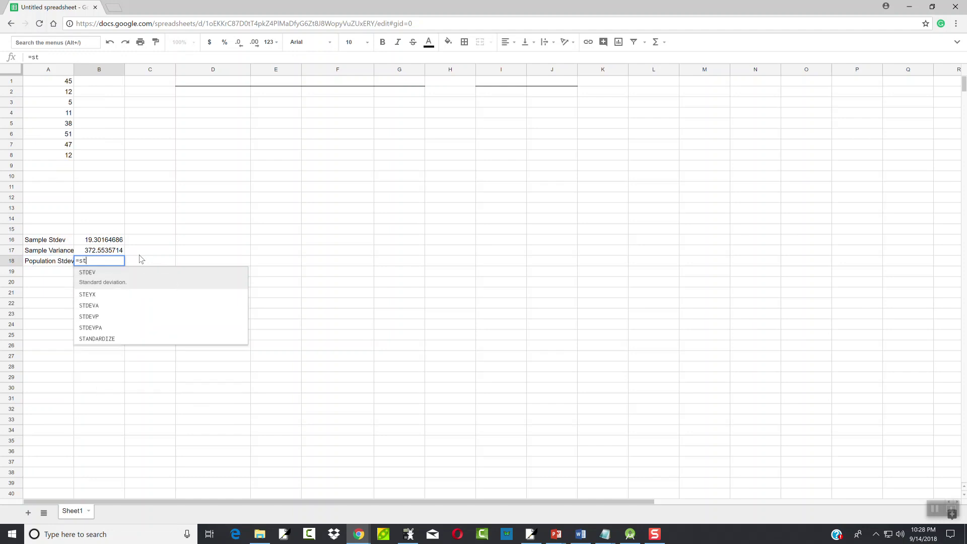
pyautogui.click(107, 310)
pyautogui.write('A')
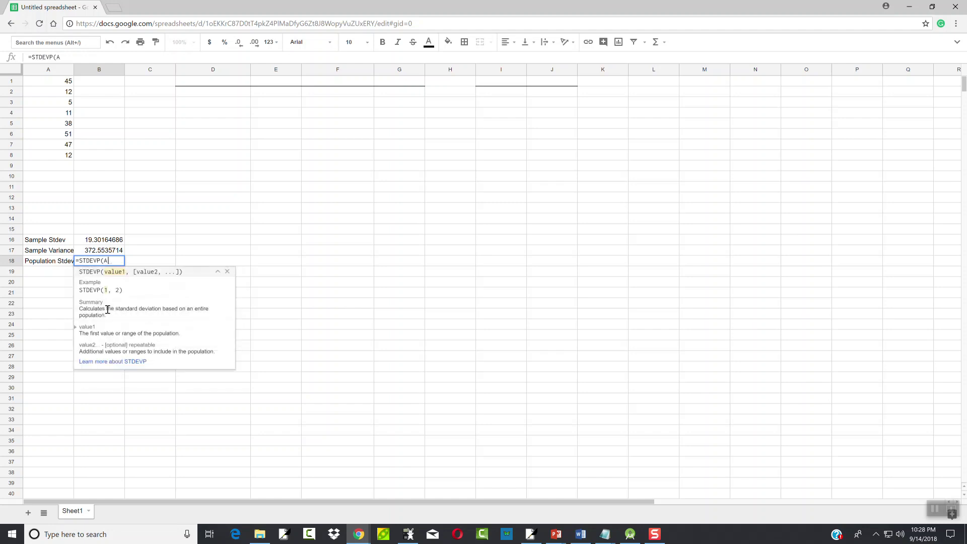
pyautogui.write('1:A')
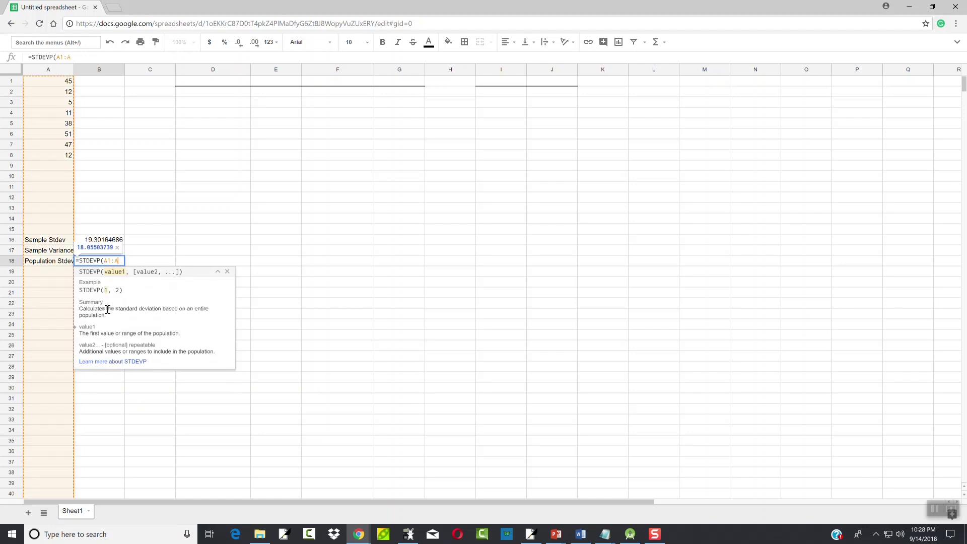
pyautogui.write('8)')
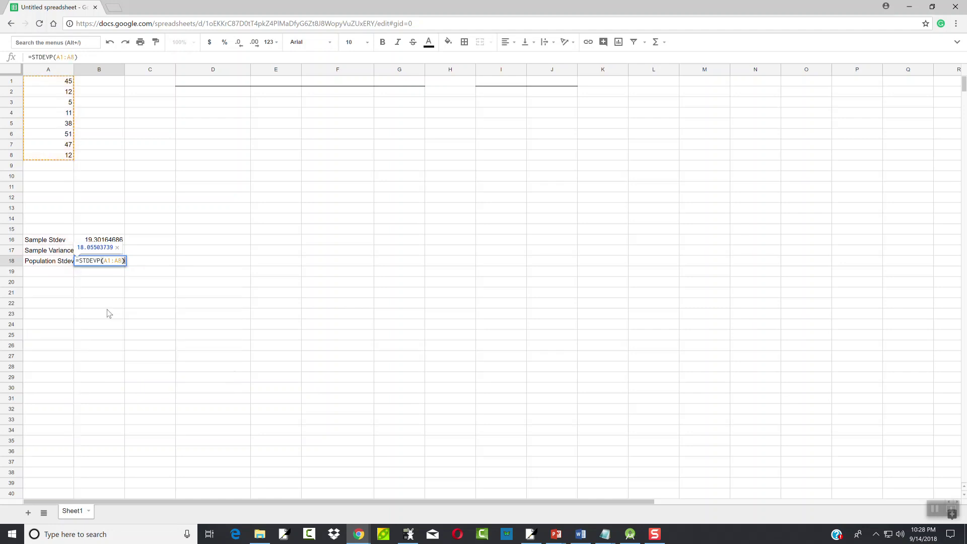
pyautogui.press('Return')
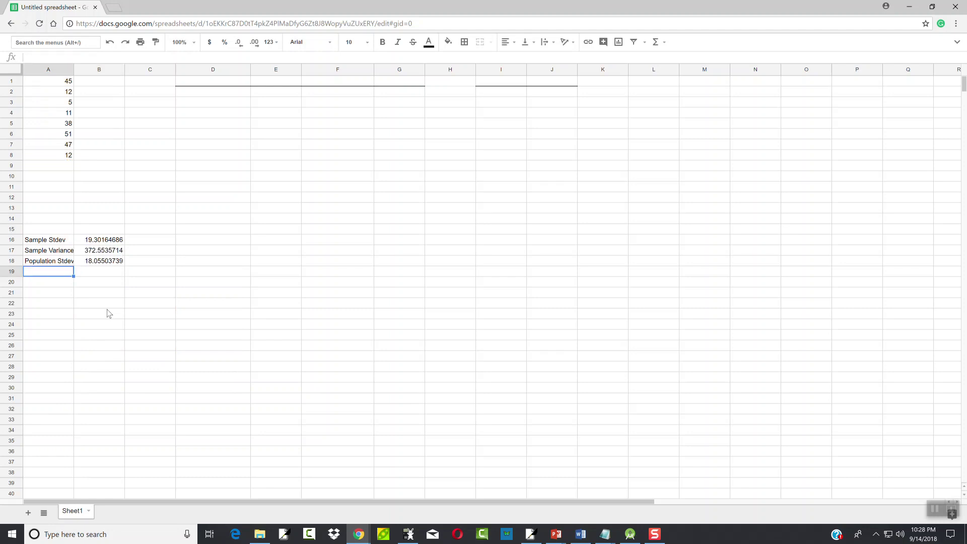
# Step: Label A19 'Population Variance' and compute the VARP of A1:A8 in B19, giving 325.984375
pyautogui.write('Popu')
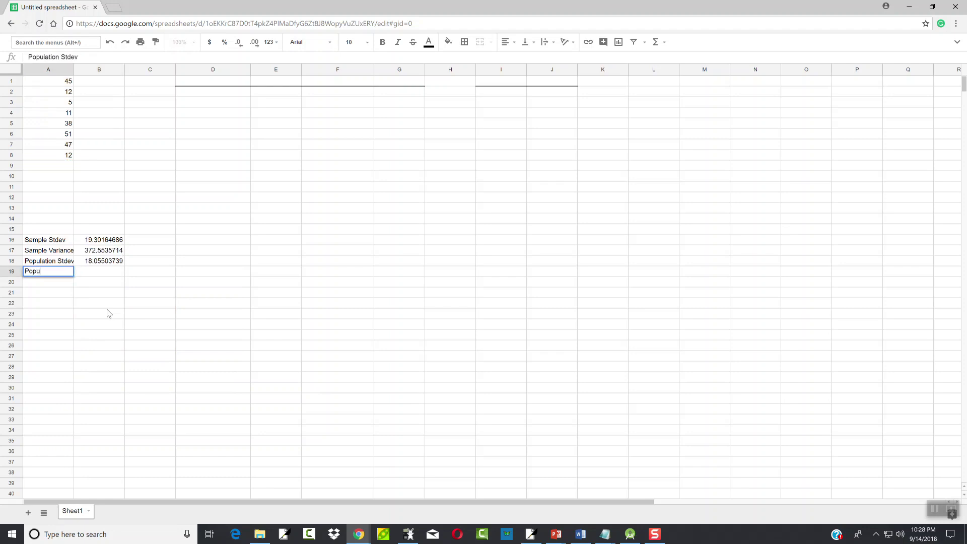
pyautogui.write('lation Variance')
pyautogui.press('Tab')
pyautogui.write('=var')
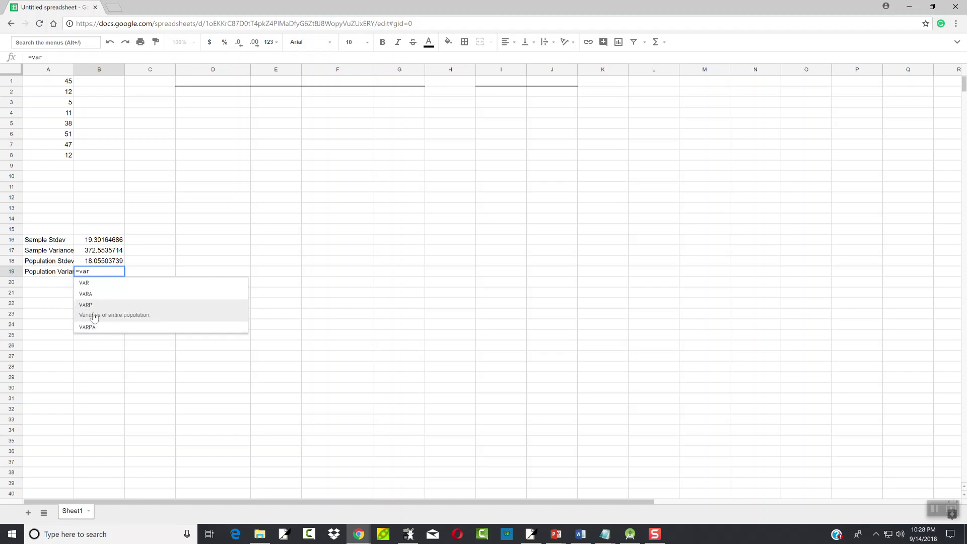
pyautogui.click(94, 315)
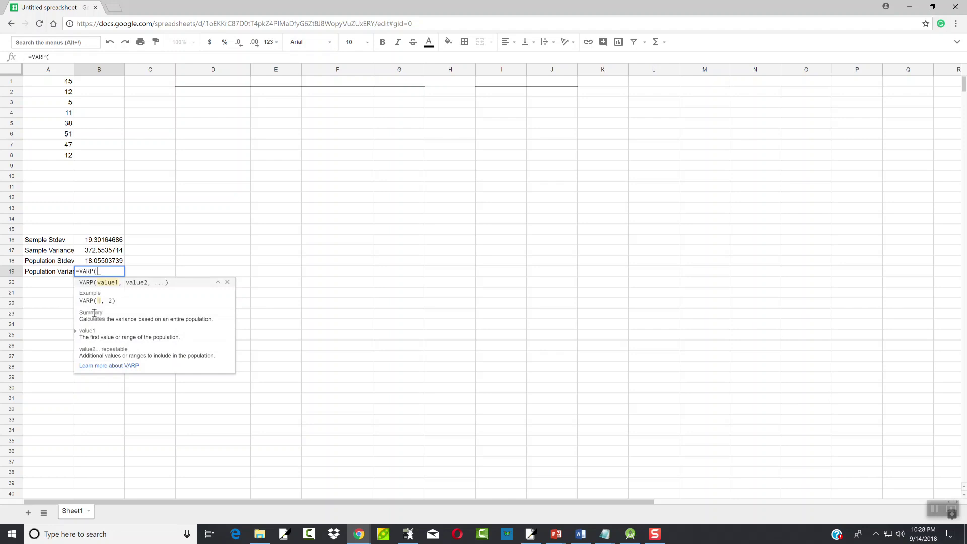
pyautogui.write('A1')
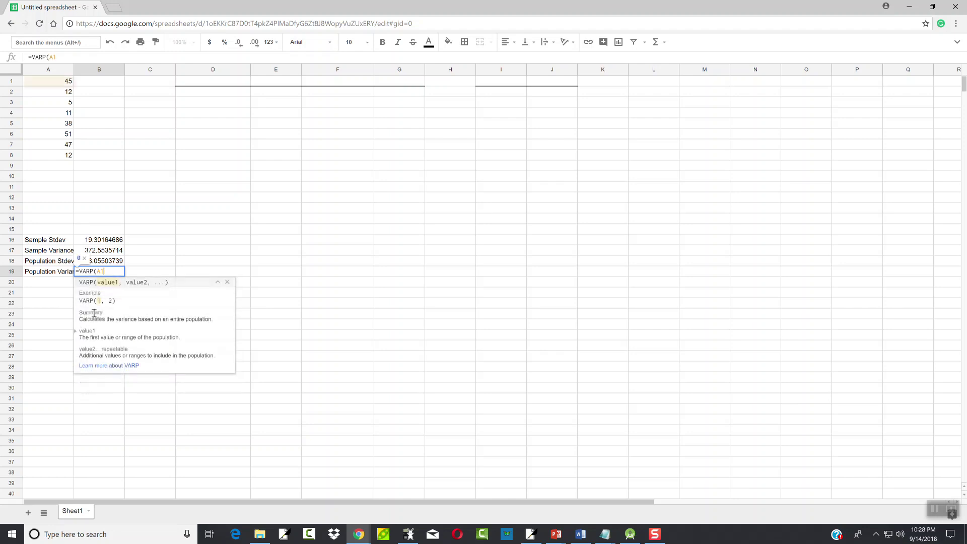
pyautogui.write(':A8)')
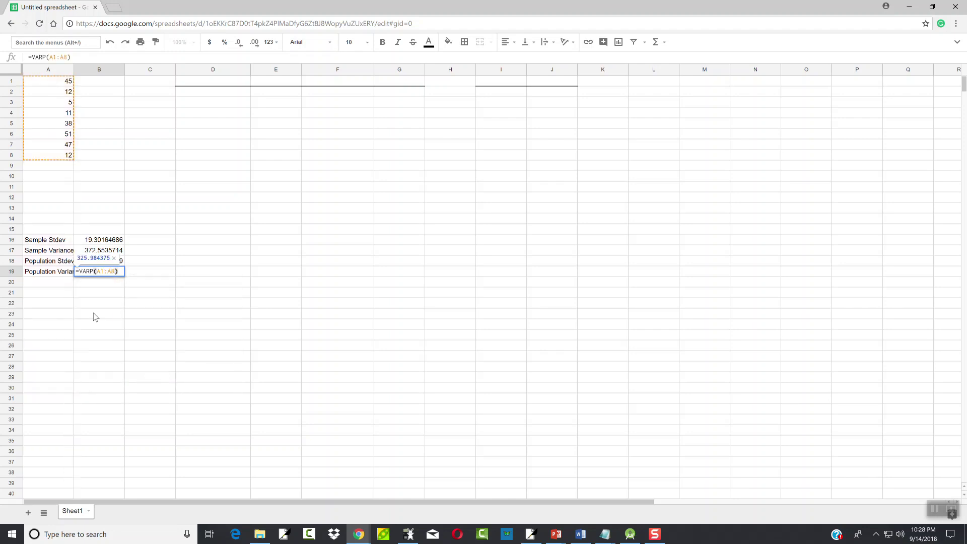
pyautogui.press('Return')
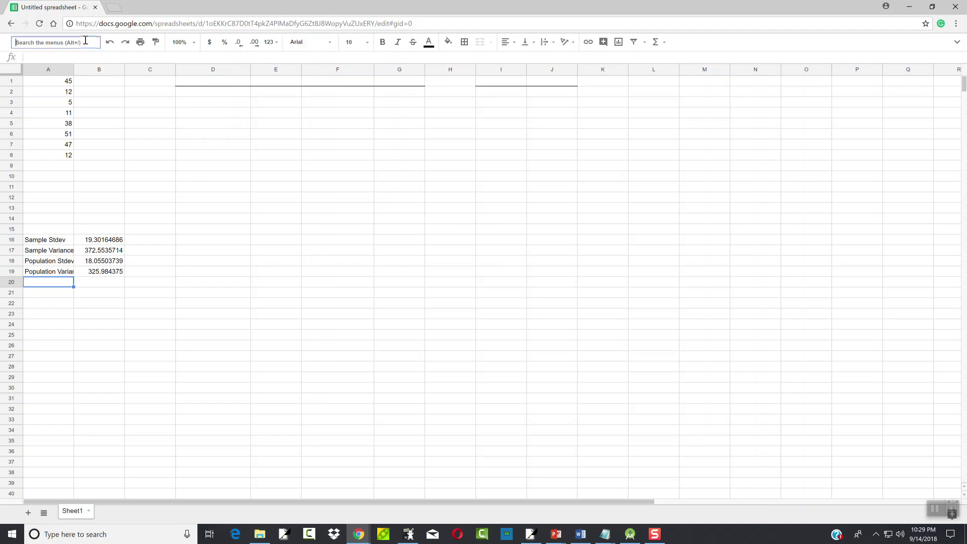
pyautogui.click(156, 59)
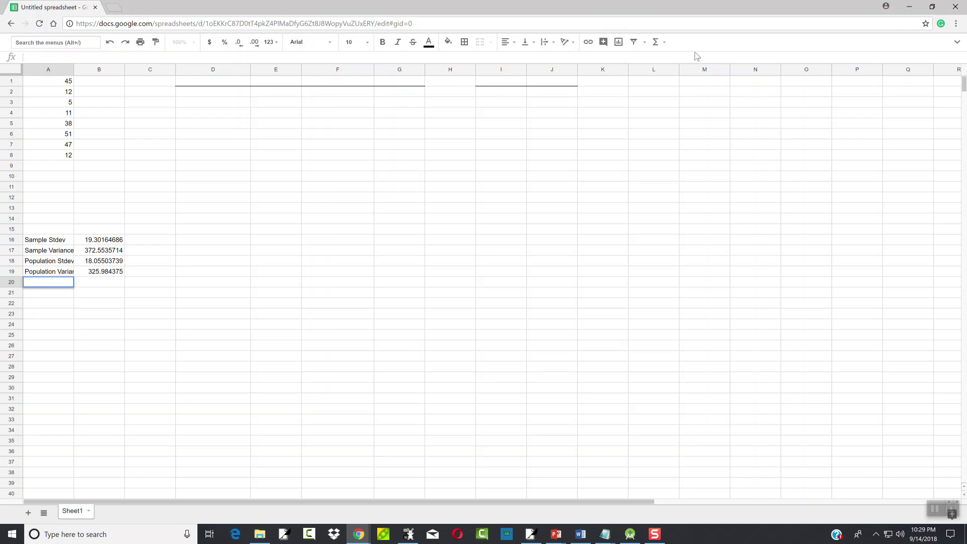
# Step: Restore the full menu bar and open the Add-ons list showing XLMiner Analysis ToolPak
pyautogui.click(955, 40)
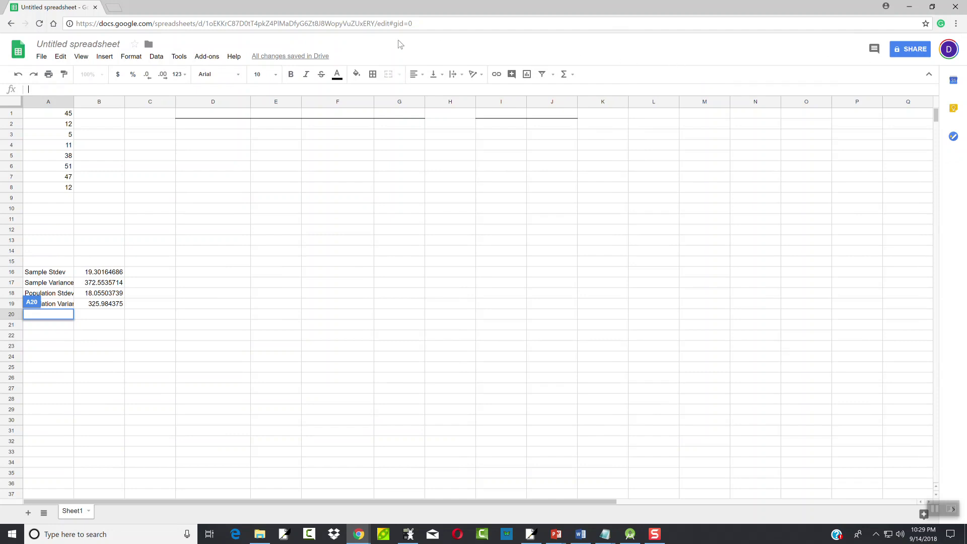
pyautogui.click(929, 74)
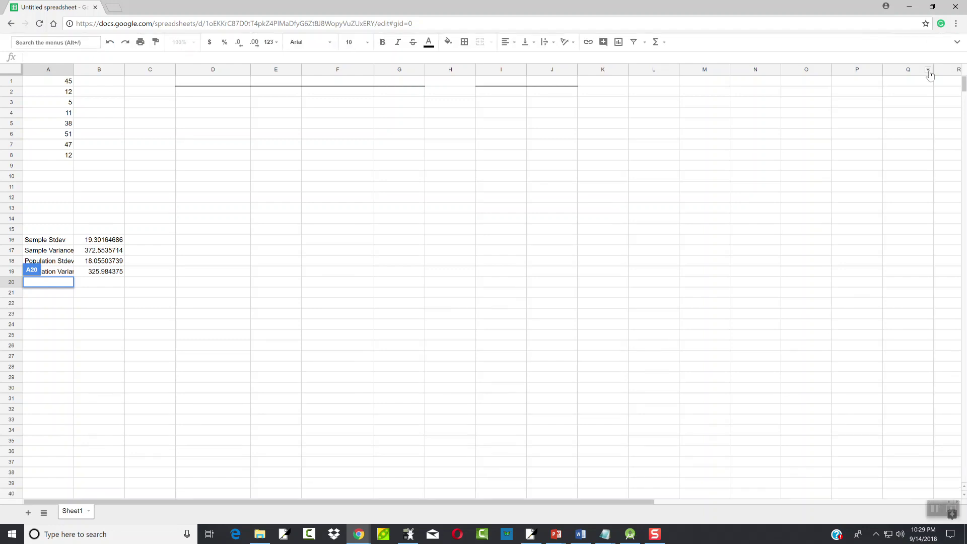
pyautogui.click(957, 45)
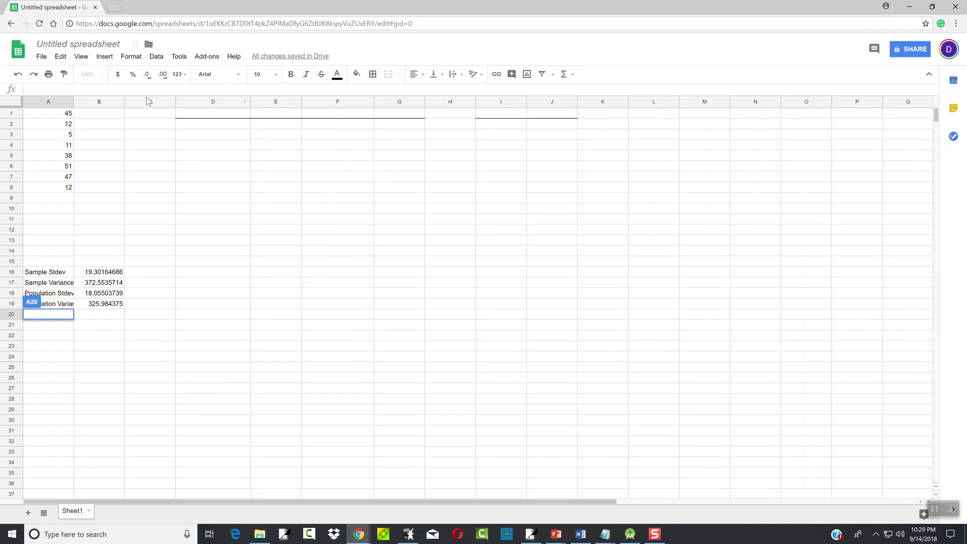
pyautogui.click(204, 59)
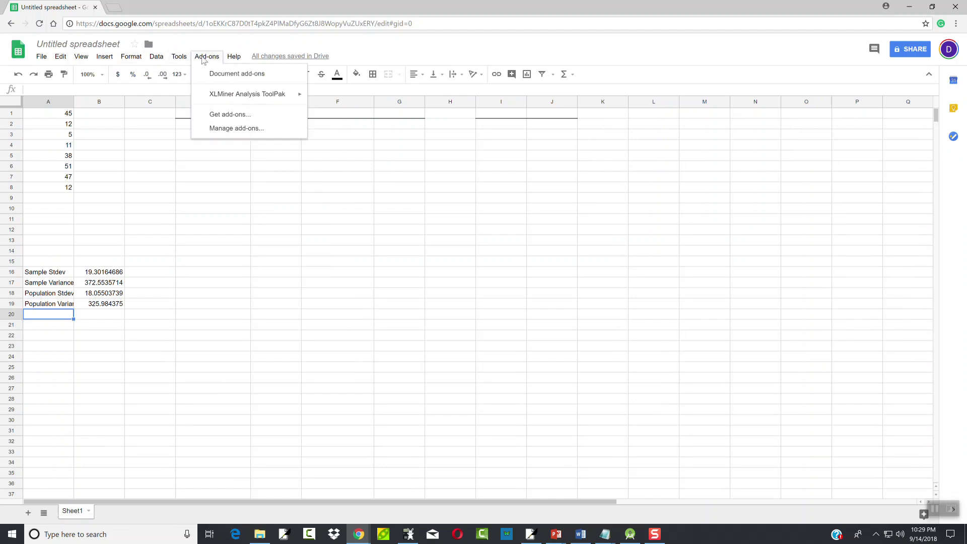
# Step: Launch XLMiner Descriptive Statistics with input range A1:A8 and output range starting at F1
pyautogui.moveTo(231, 97)
pyautogui.click(330, 98)
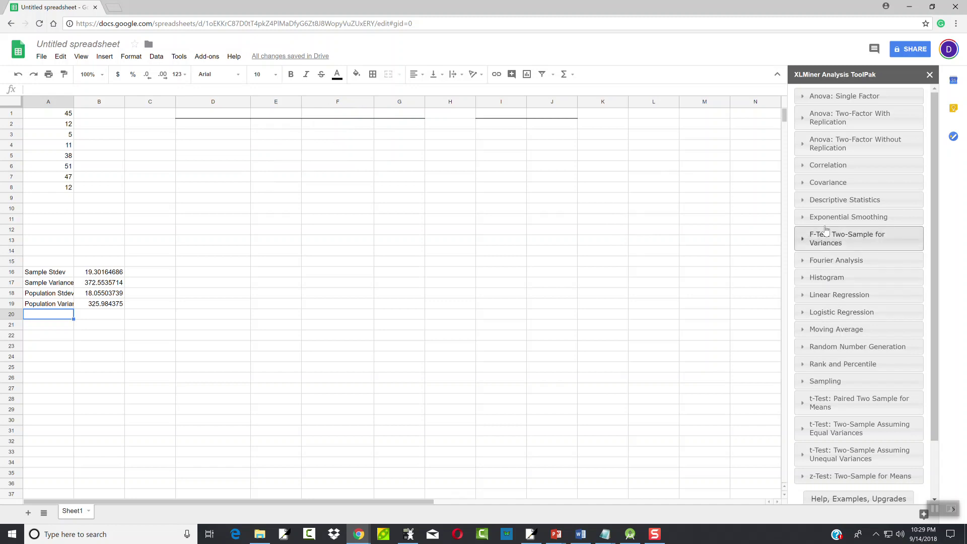
pyautogui.click(836, 200)
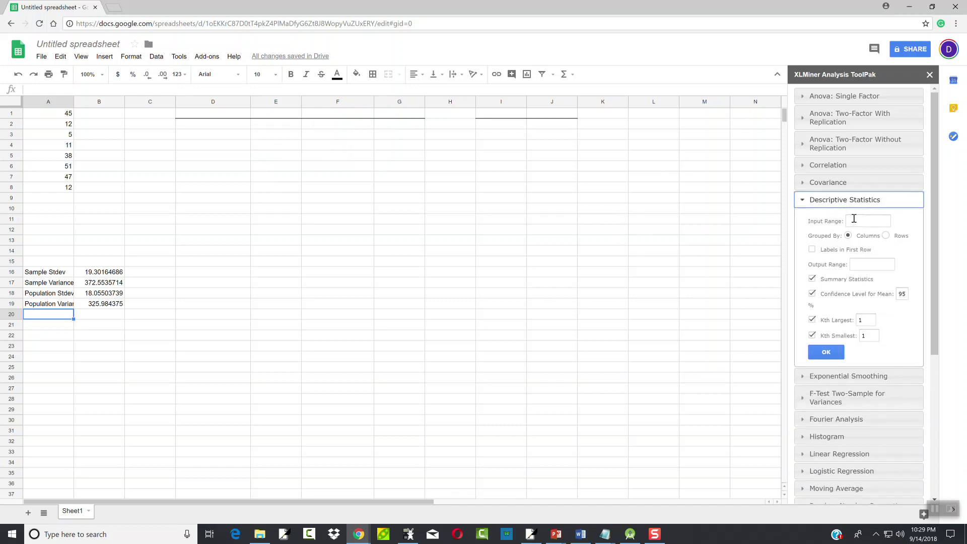
pyautogui.click(860, 220)
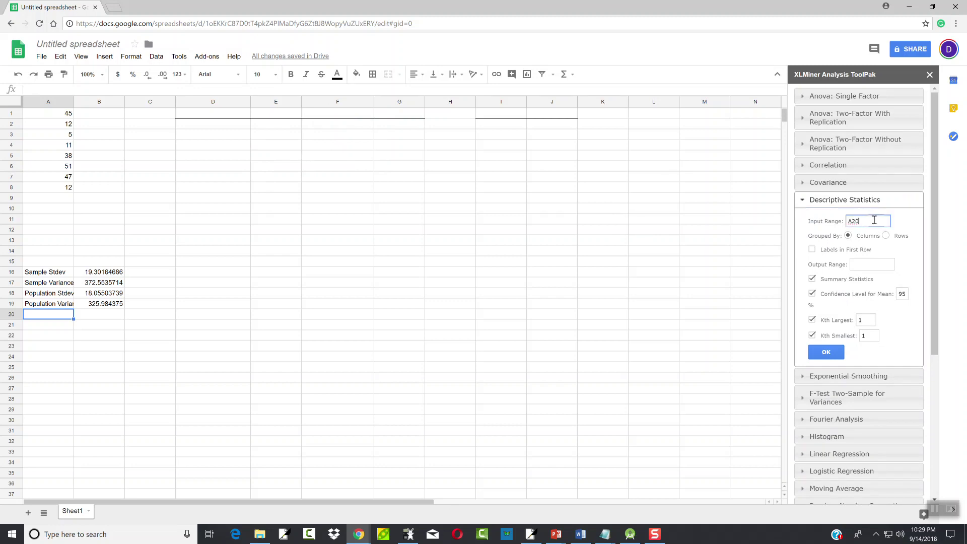
pyautogui.moveTo(874, 220); pyautogui.dragTo(845, 221)
pyautogui.moveTo(54, 117); pyautogui.dragTo(62, 194)
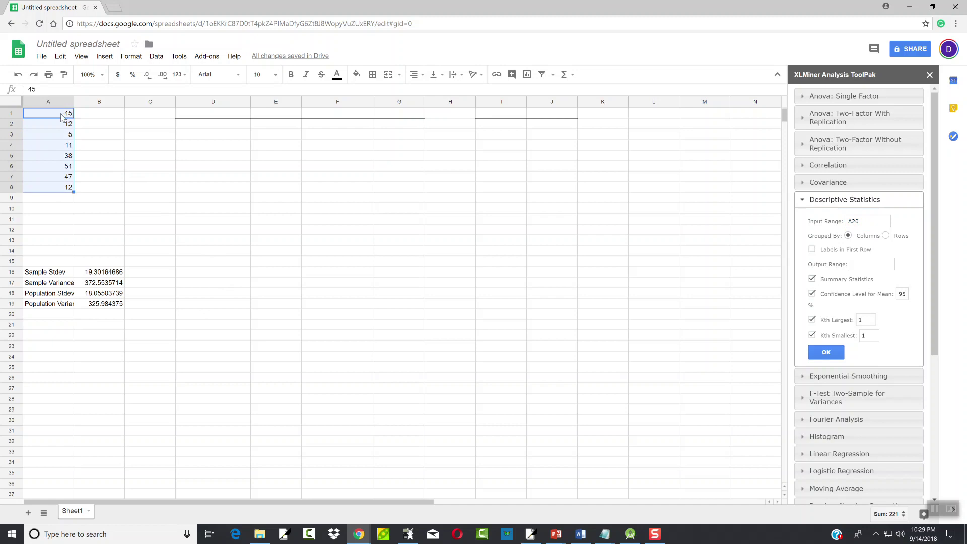
pyautogui.click(888, 223)
pyautogui.click(861, 266)
pyautogui.write('A1:A8')
pyautogui.press('BackSpace')
pyautogui.press('BackSpace')
pyautogui.press('BackSpace')
pyautogui.press('BackSpace')
# Step: Run Descriptive Statistics and verify standard deviation 19.30164686 and variance 372.5535714 in G7:G8
pyautogui.click(831, 355)
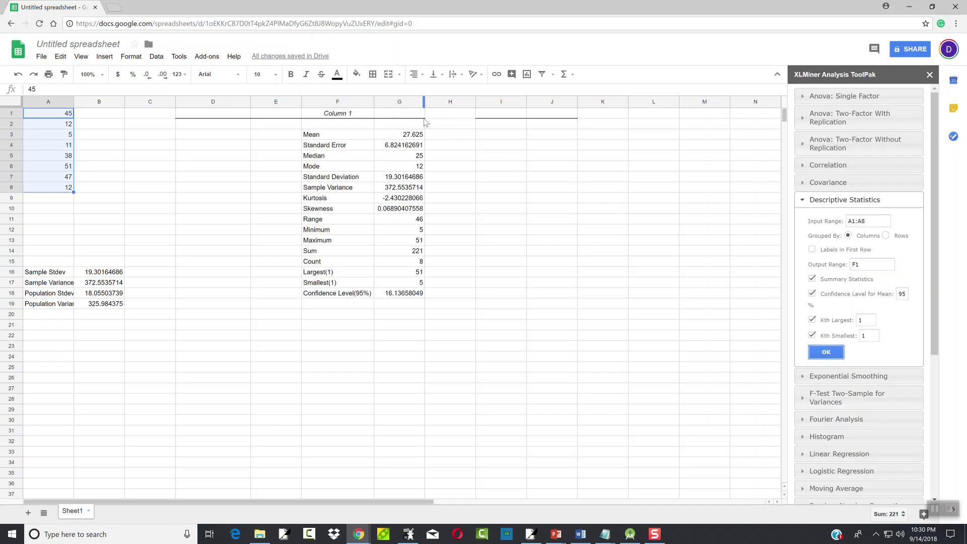
pyautogui.click(338, 181)
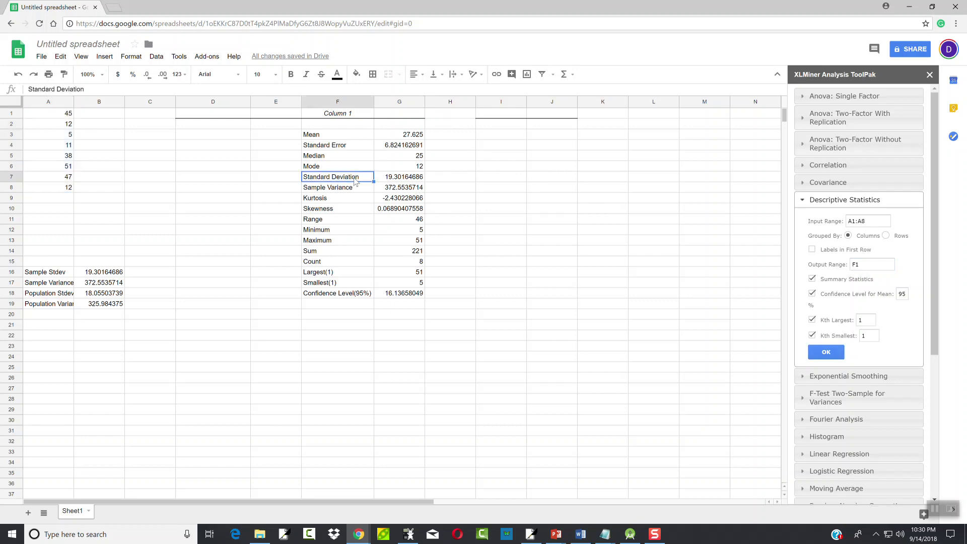
pyautogui.click(408, 179)
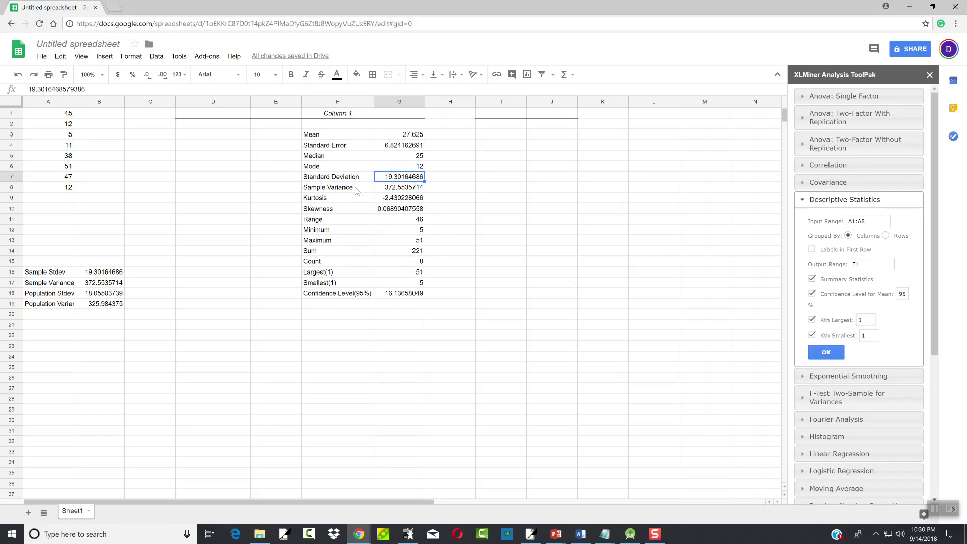
pyautogui.click(397, 189)
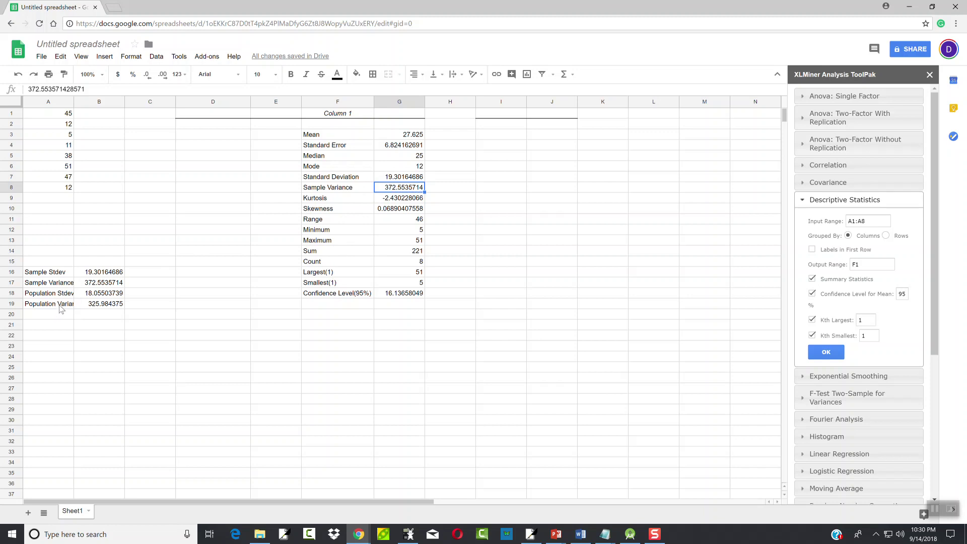
# Step: Insert the STDEVP function into cell B21 from the Statistical function list
pyautogui.click(105, 330)
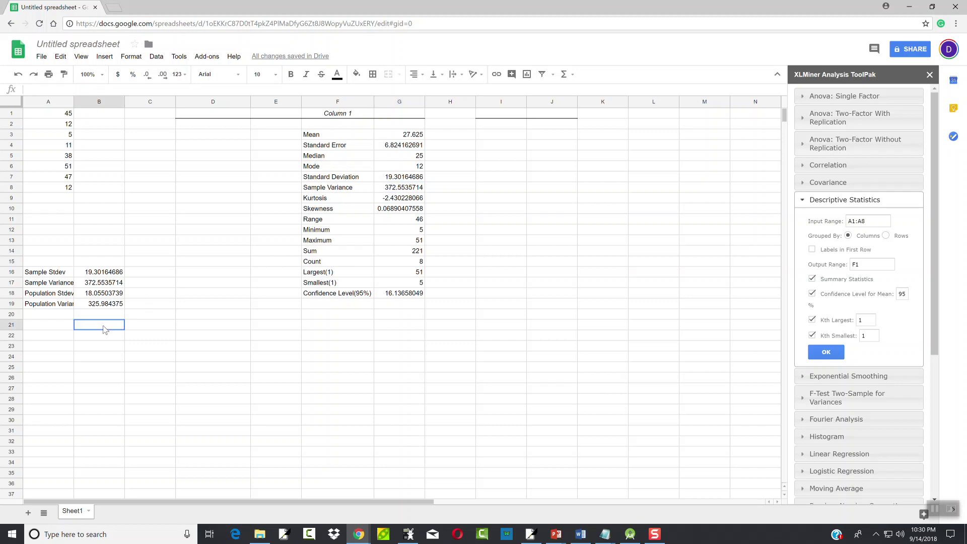
pyautogui.click(107, 57)
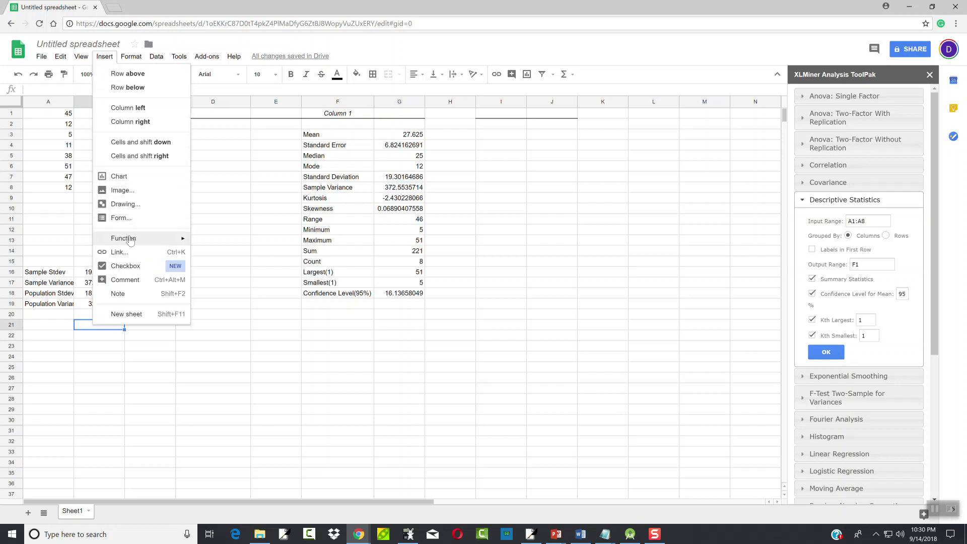
pyautogui.moveTo(129, 240)
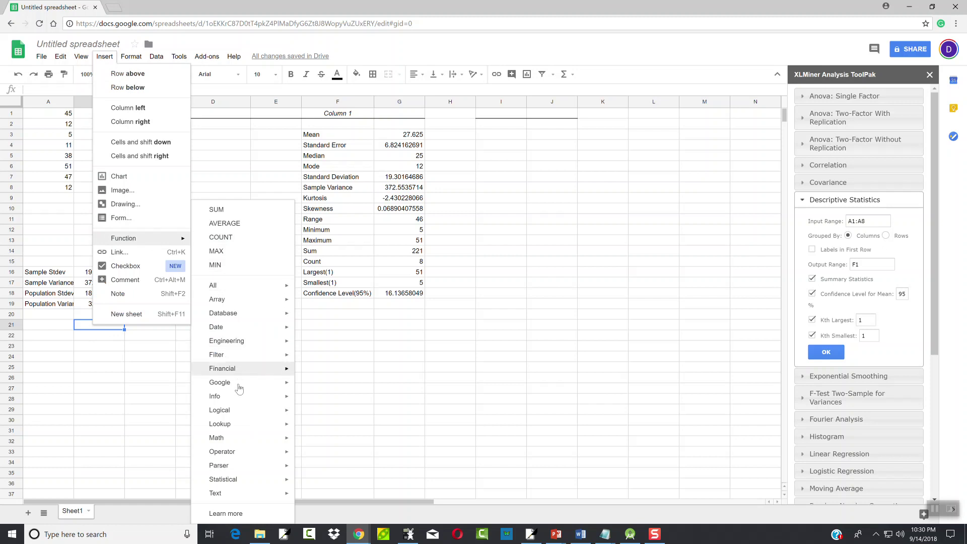
pyautogui.moveTo(236, 487)
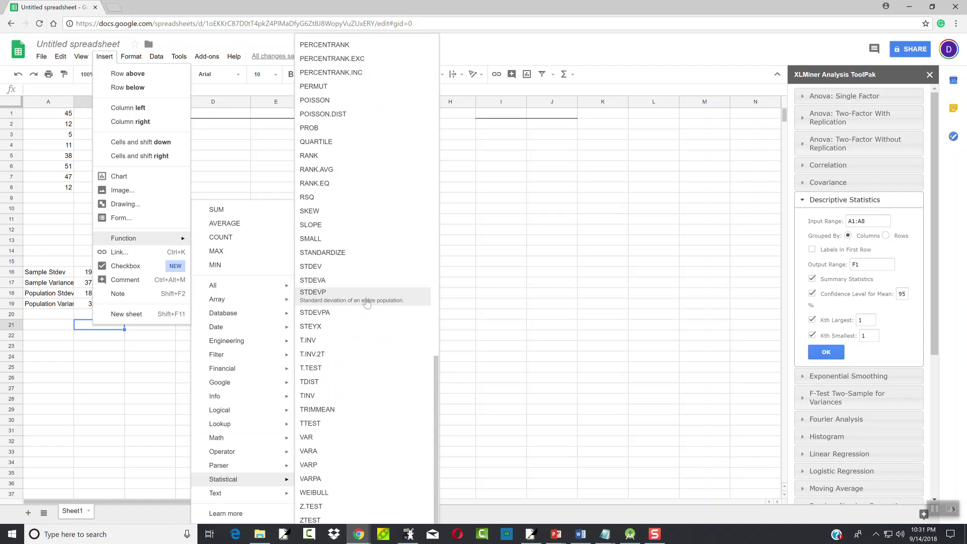
pyautogui.click(367, 301)
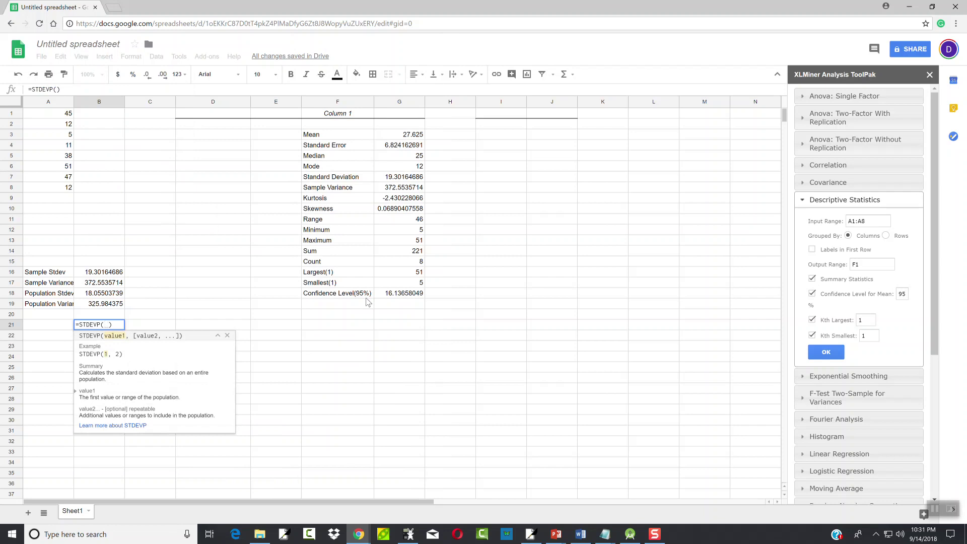
# Step: Finish B21 as =STDEVP(A1:A8), fixing the extra parenthesis, so it returns 18.05503739
pyautogui.write('A1:A')
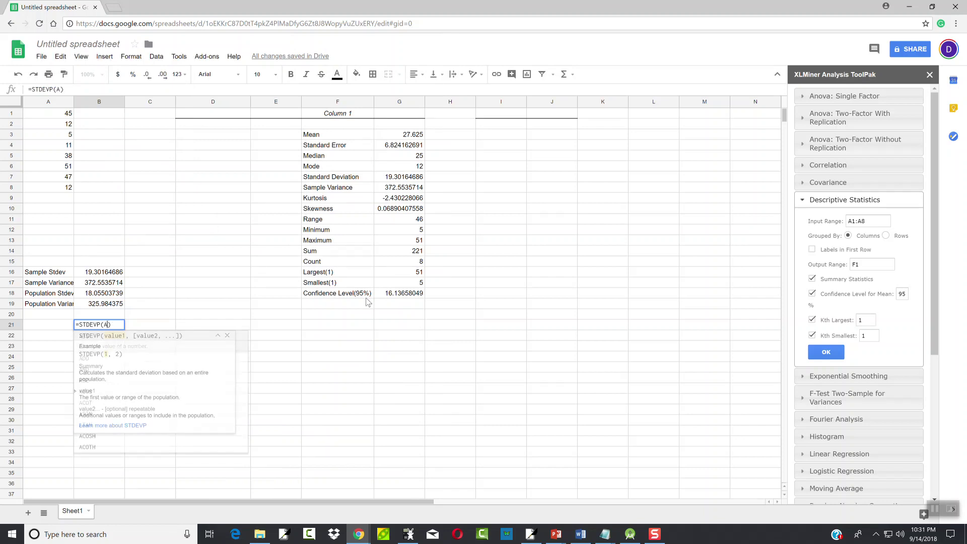
pyautogui.write('8)')
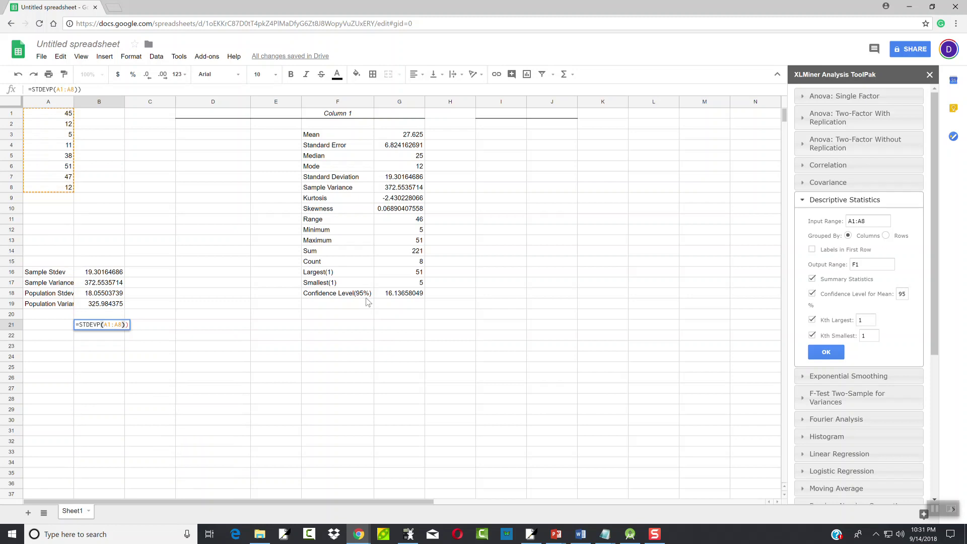
pyautogui.press('Return')
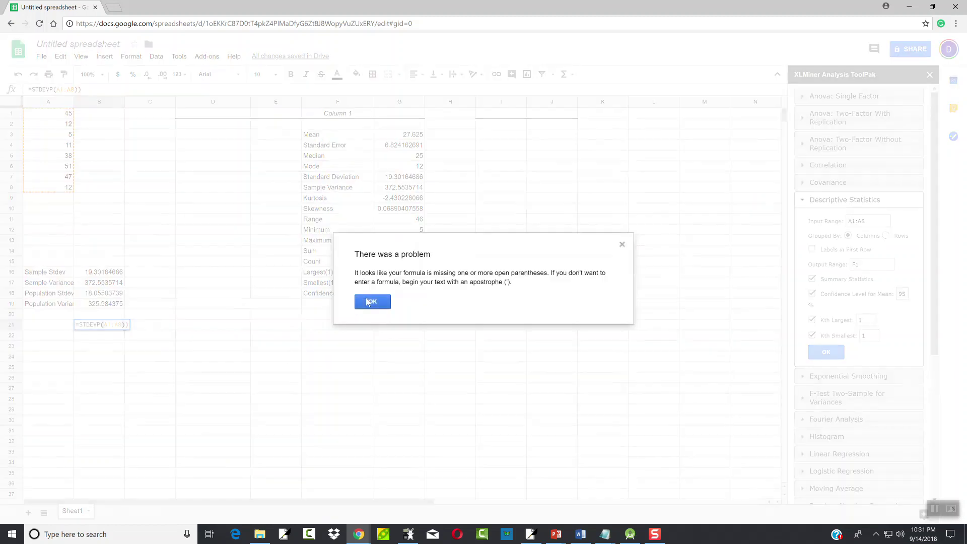
pyautogui.click(371, 301)
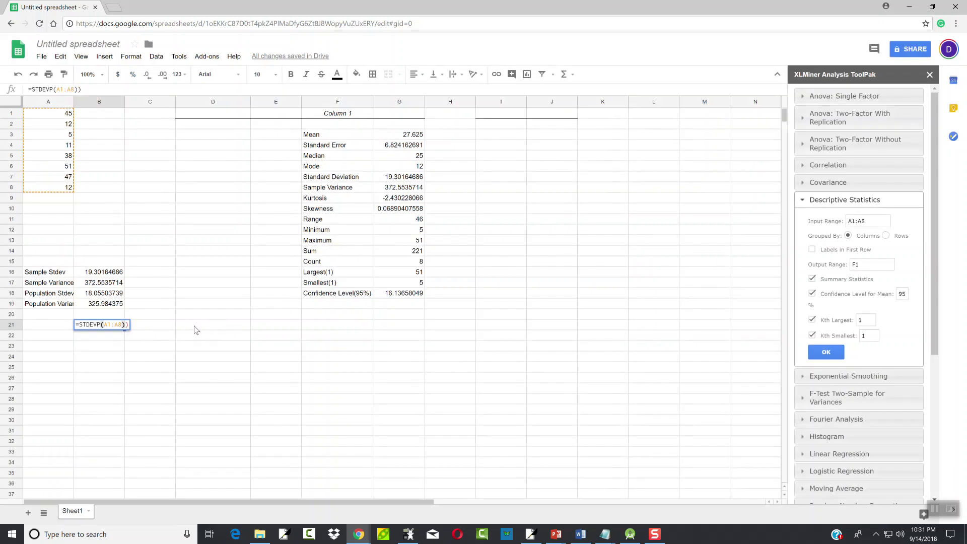
pyautogui.press('BackSpace')
pyautogui.press('Return')
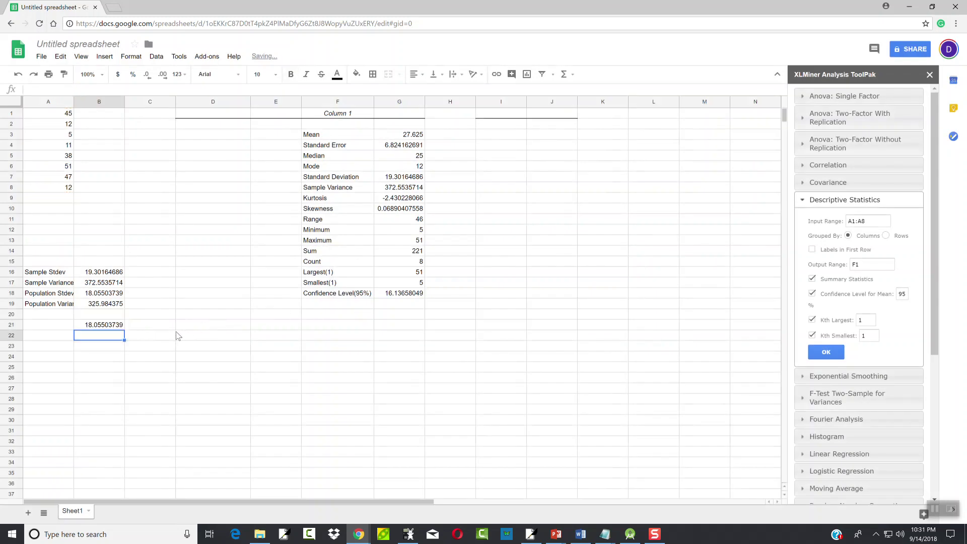